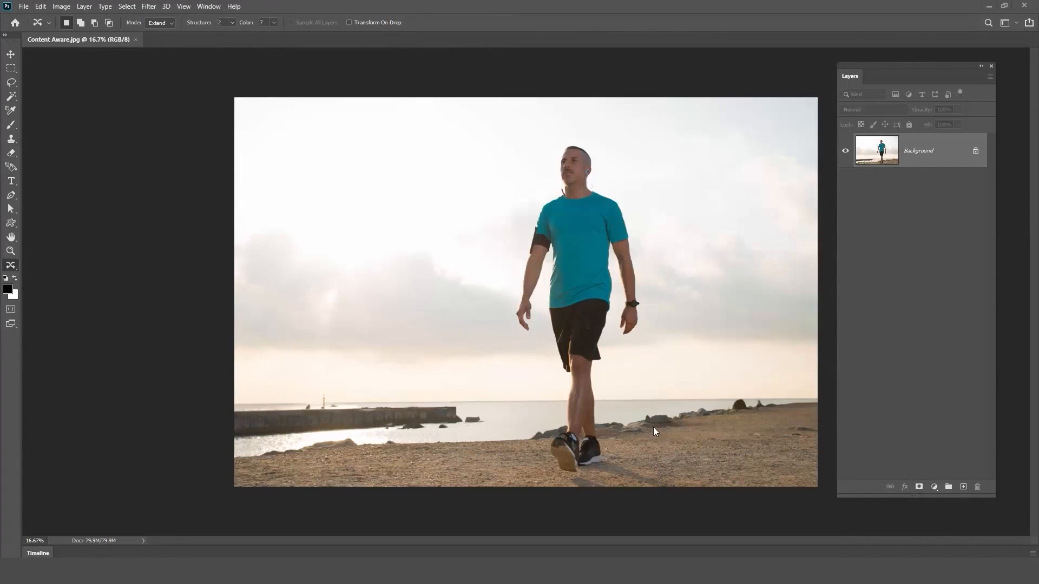
# Outline a large patch of bright sky beside the man with the Content-Aware Move tool in Extend mode.
pyautogui.rightClick(9, 266)
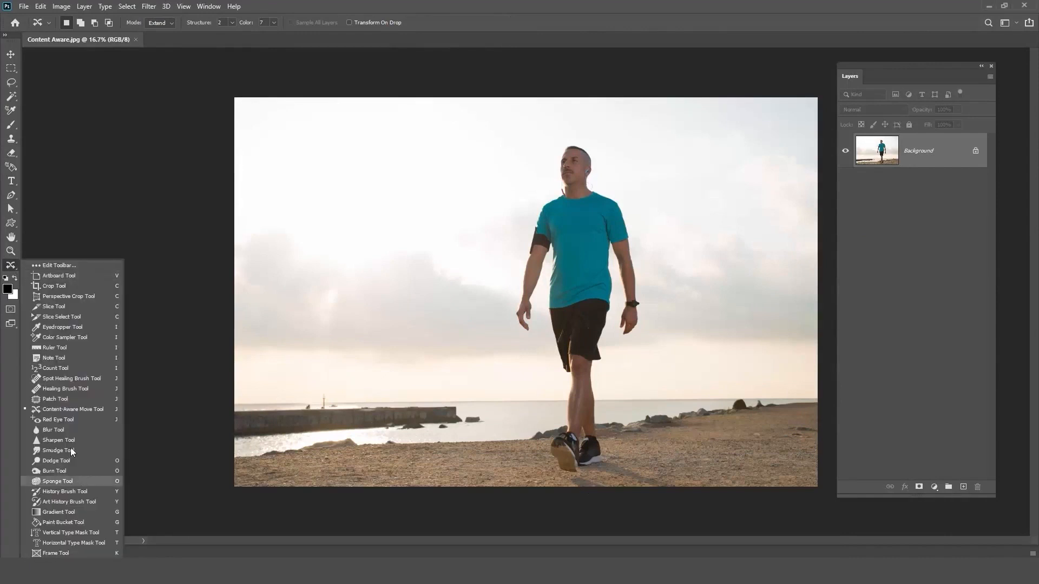
pyautogui.click(75, 406)
pyautogui.click(173, 25)
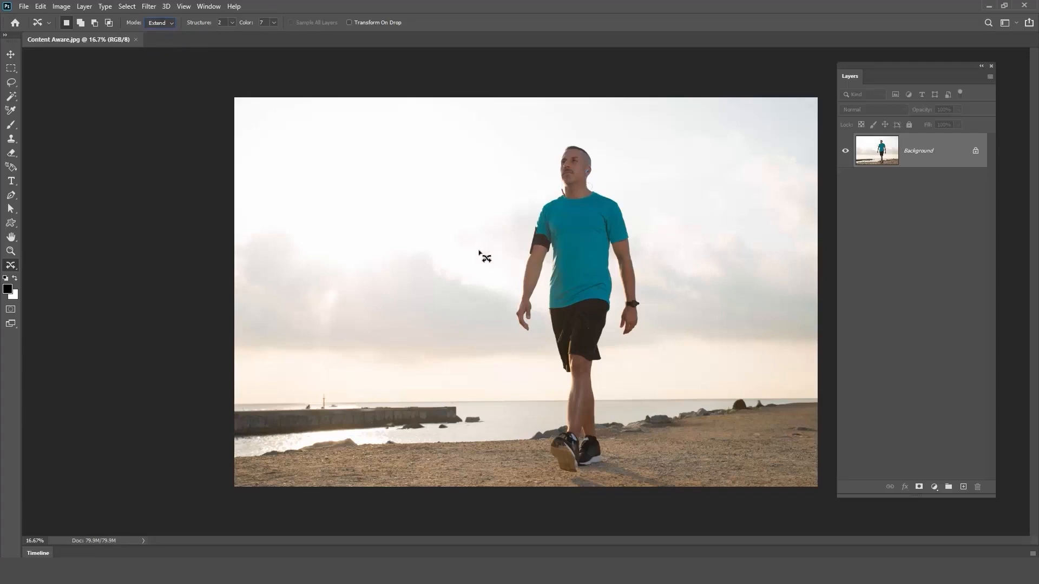
pyautogui.moveTo(437, 261)
pyautogui.mouseDown()
pyautogui.moveTo(380, 261)
pyautogui.moveTo(315, 217)
pyautogui.moveTo(322, 169)
pyautogui.moveTo(406, 107)
pyautogui.moveTo(482, 121)
pyautogui.moveTo(505, 179)
pyautogui.moveTo(489, 233)
pyautogui.moveTo(436, 263)
pyautogui.mouseUp()
# Cover the man's head and torso with the selected sky patch, using Structure 7 and Color 0, and deselect.
pyautogui.moveTo(410, 216); pyautogui.dragTo(563, 229)
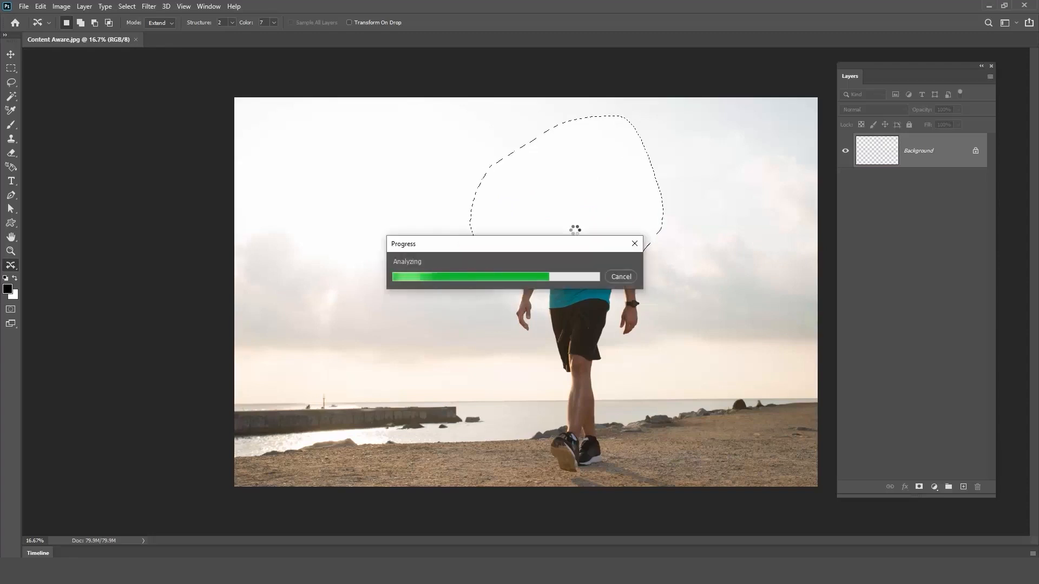
pyautogui.click(233, 22)
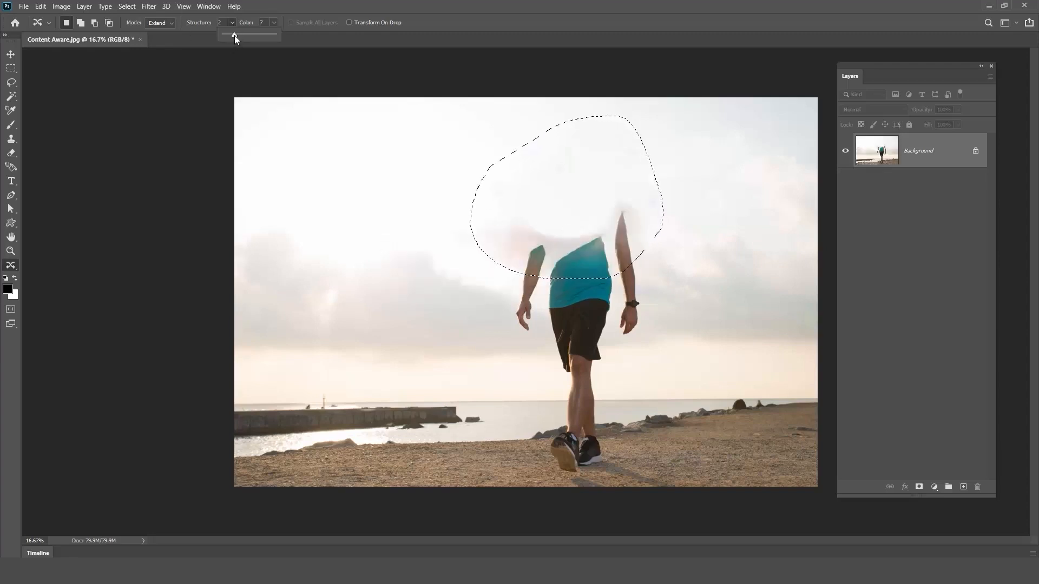
pyautogui.click(274, 23)
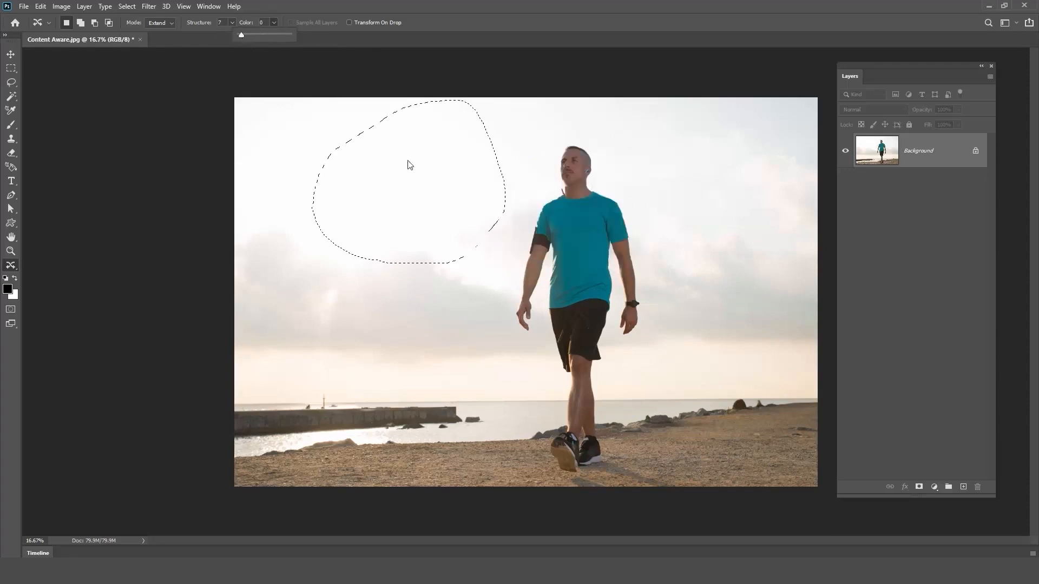
pyautogui.click(429, 211)
pyautogui.moveTo(404, 184); pyautogui.dragTo(559, 208)
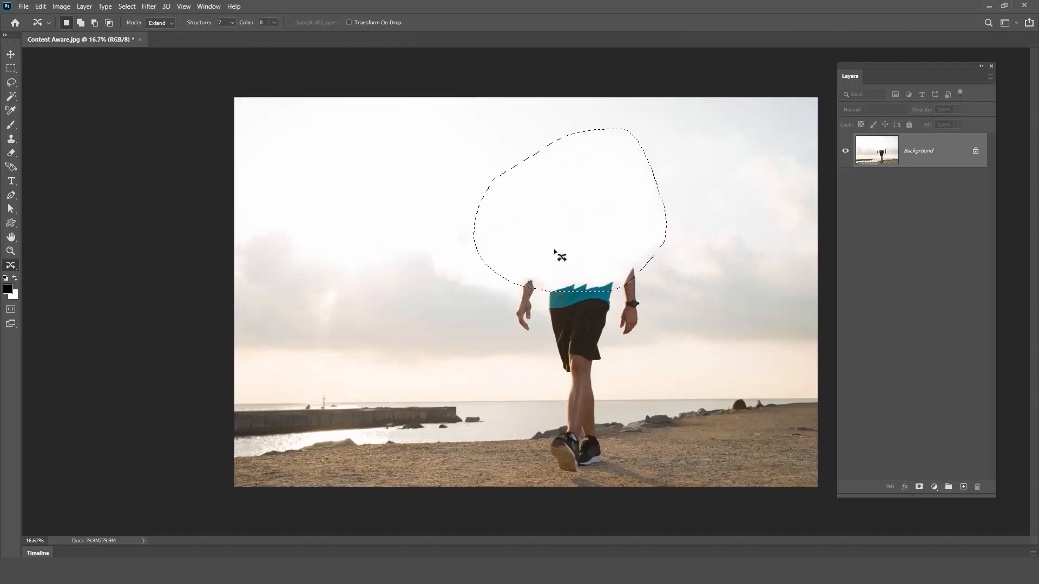
pyautogui.hotkey('ctrl', 'd')
# Copy an area of cloud beside the man over his waist, hands and shorts, and deselect.
pyautogui.moveTo(341, 358)
pyautogui.mouseDown()
pyautogui.moveTo(326, 323)
pyautogui.moveTo(343, 272)
pyautogui.moveTo(439, 266)
pyautogui.moveTo(484, 285)
pyautogui.moveTo(506, 312)
pyautogui.moveTo(503, 350)
pyautogui.moveTo(460, 365)
pyautogui.moveTo(346, 364)
pyautogui.mouseUp()
pyautogui.moveTo(415, 325); pyautogui.dragTo(575, 318)
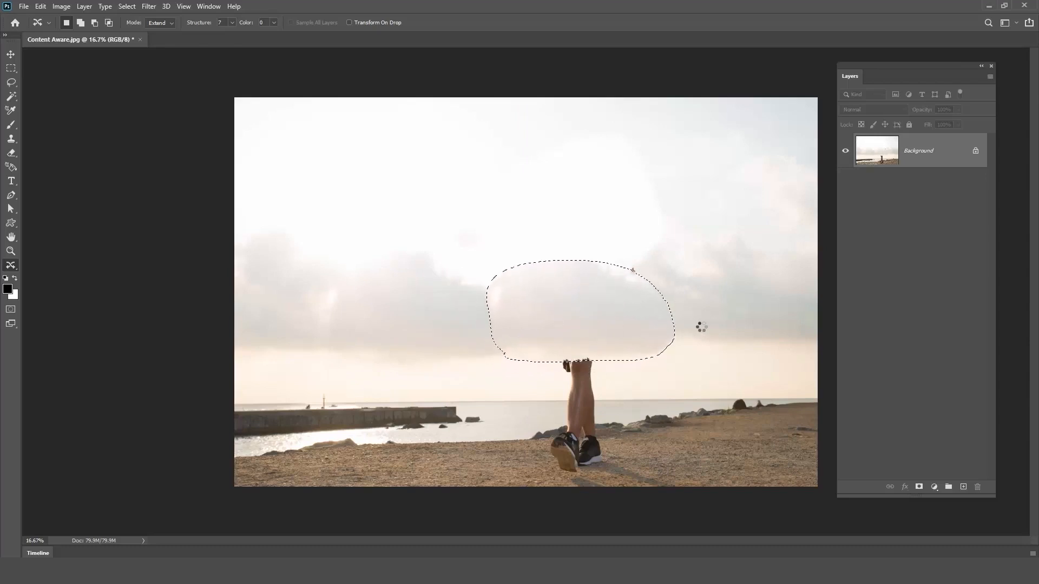
pyautogui.hotkey('ctrl', 'd')
# Cover the visible seams in the clouds with small copied cloud patches, finishing with Structure 7 and Color 10.
pyautogui.moveTo(750, 239)
pyautogui.mouseDown()
pyautogui.moveTo(708, 259)
pyautogui.moveTo(784, 271)
pyautogui.moveTo(775, 243)
pyautogui.moveTo(635, 265)
pyautogui.mouseUp()
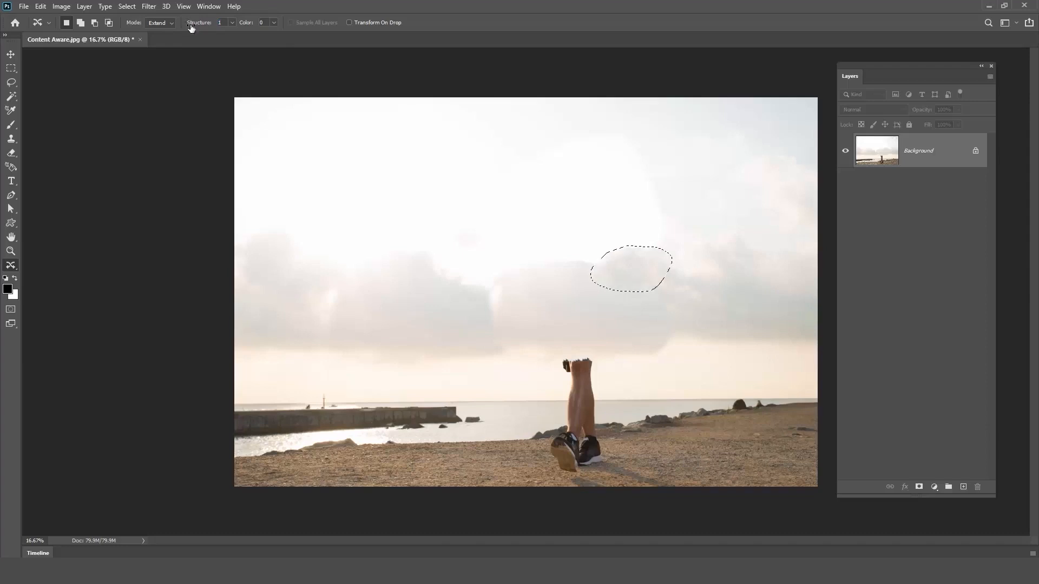
pyautogui.click(671, 297)
pyautogui.moveTo(739, 295)
pyautogui.mouseDown()
pyautogui.moveTo(700, 320)
pyautogui.moveTo(772, 309)
pyautogui.moveTo(741, 296)
pyautogui.moveTo(466, 325)
pyautogui.moveTo(503, 325)
pyautogui.mouseUp()
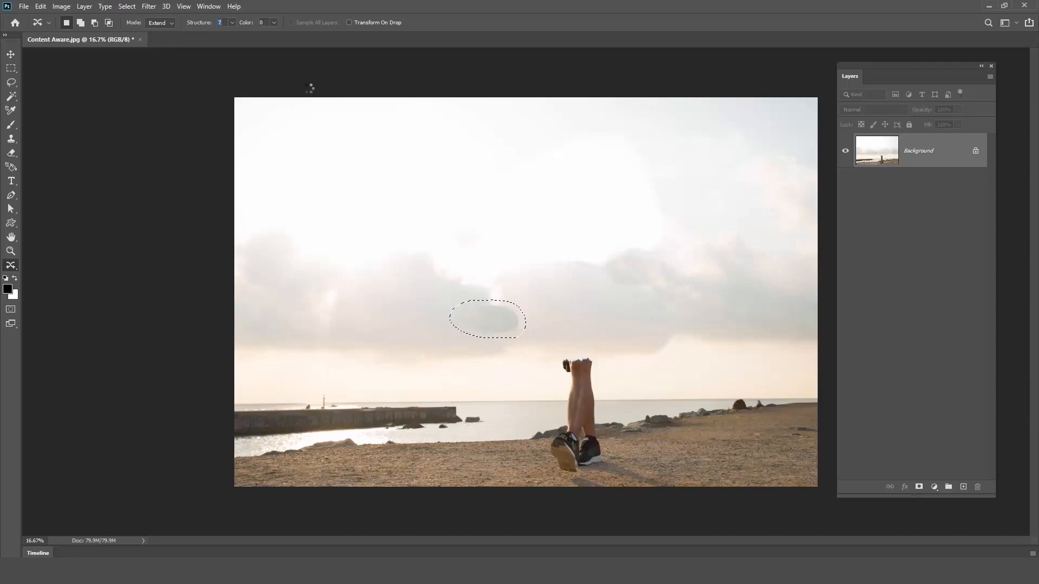
pyautogui.moveTo(242, 24); pyautogui.dragTo(279, 25)
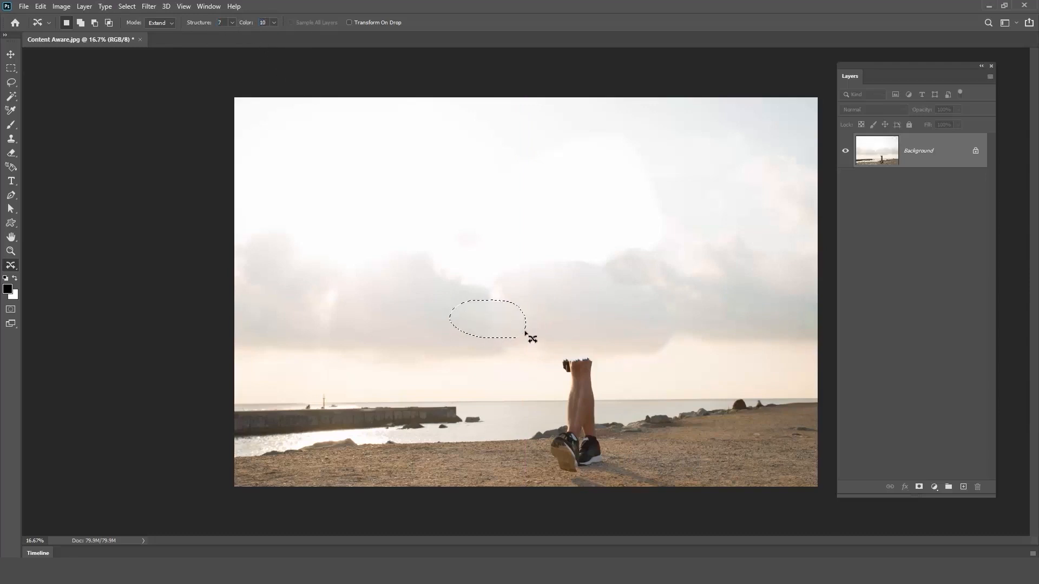
pyautogui.hotkey('ctrl', 'd')
pyautogui.moveTo(387, 283)
pyautogui.mouseDown()
pyautogui.moveTo(433, 277)
pyautogui.moveTo(405, 307)
pyautogui.moveTo(386, 286)
pyautogui.moveTo(514, 294)
pyautogui.mouseUp()
# Cover the upper part of the remaining legs with a copied area of sky and sea, using Structure 7 and Color 2.
pyautogui.hotkey('ctrl', '+')
pyautogui.moveTo(641, 460); pyautogui.dragTo(518, 263)
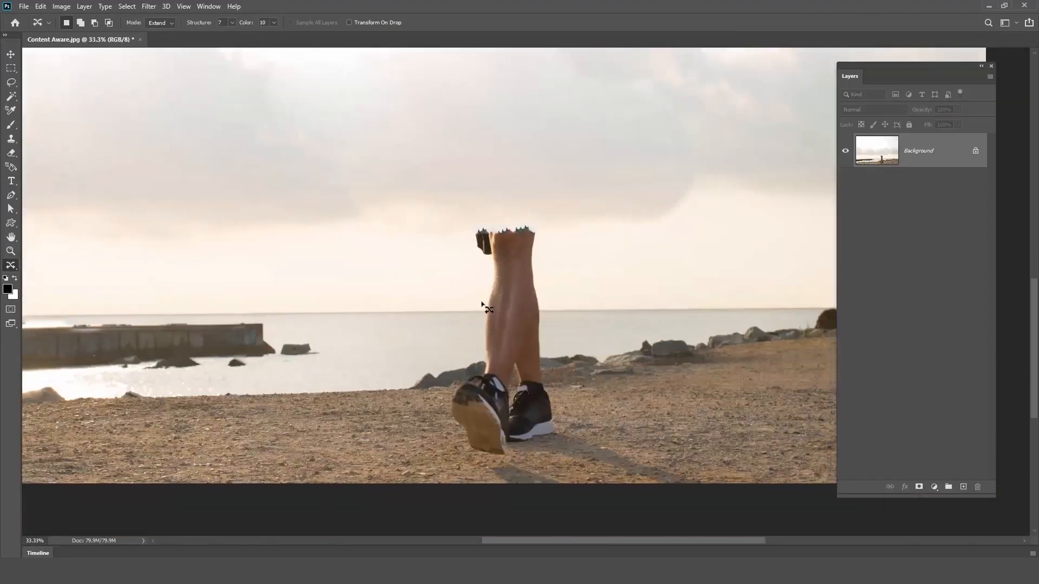
pyautogui.moveTo(356, 332)
pyautogui.mouseDown()
pyautogui.moveTo(323, 280)
pyautogui.moveTo(325, 247)
pyautogui.moveTo(346, 233)
pyautogui.moveTo(406, 235)
pyautogui.moveTo(428, 271)
pyautogui.moveTo(426, 336)
pyautogui.moveTo(348, 341)
pyautogui.moveTo(327, 327)
pyautogui.moveTo(316, 276)
pyautogui.moveTo(326, 253)
pyautogui.mouseUp()
pyautogui.moveTo(370, 301); pyautogui.dragTo(502, 301)
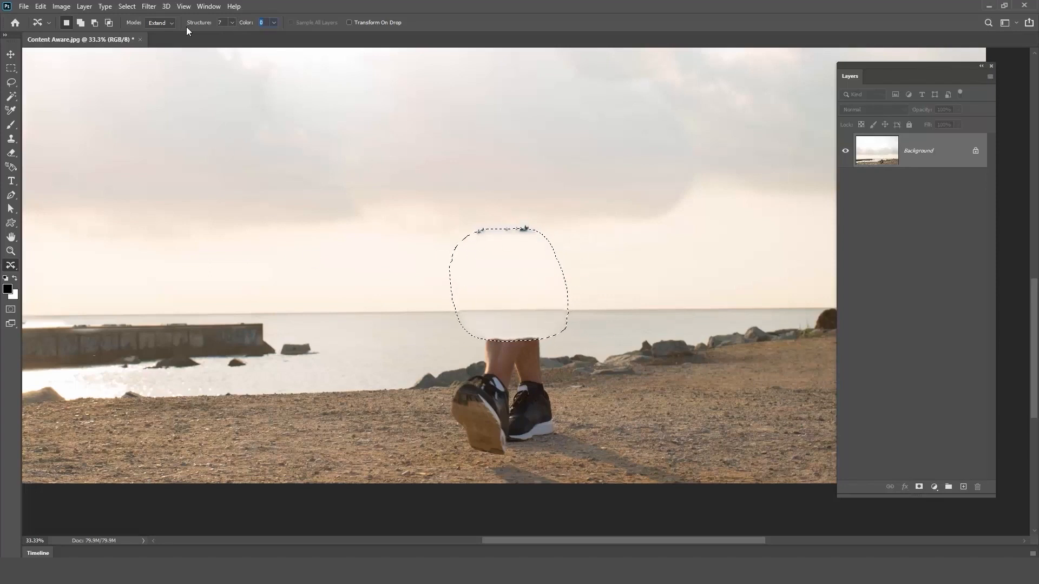
pyautogui.write('2')
pyautogui.press('Return')
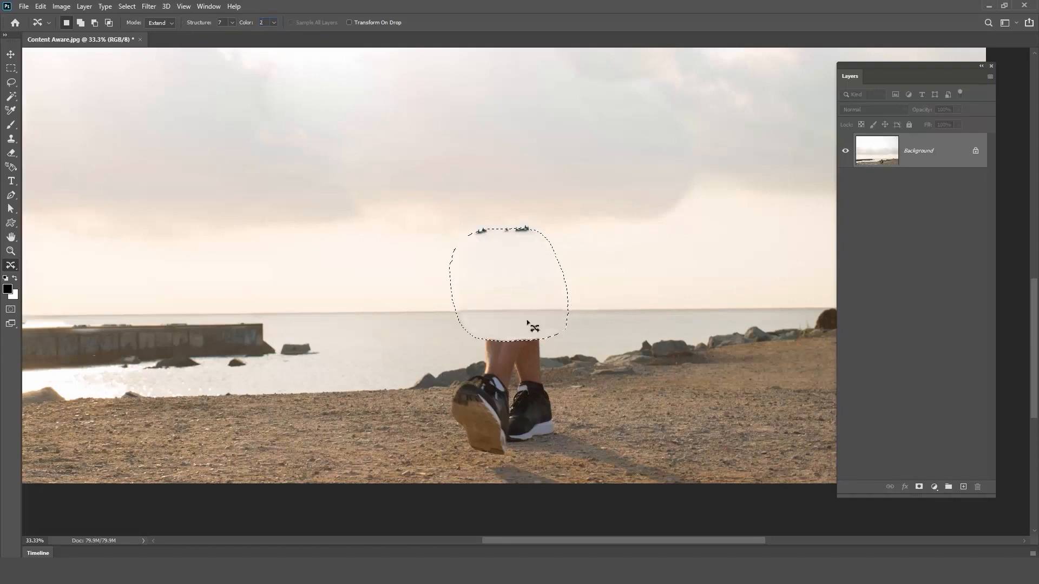
pyautogui.hotkey('ctrl', 'd')
# Cover the leftover fragments above the legs with copied sky, and the ankles with rocky shoreline at Structure 7 and Color 6.
pyautogui.moveTo(480, 249)
pyautogui.mouseDown()
pyautogui.moveTo(464, 225)
pyautogui.moveTo(512, 216)
pyautogui.moveTo(546, 228)
pyautogui.moveTo(545, 250)
pyautogui.mouseUp()
pyautogui.moveTo(679, 232)
pyautogui.mouseDown()
pyautogui.moveTo(629, 265)
pyautogui.moveTo(743, 256)
pyautogui.moveTo(705, 231)
pyautogui.moveTo(579, 254)
pyautogui.moveTo(536, 250)
pyautogui.mouseUp()
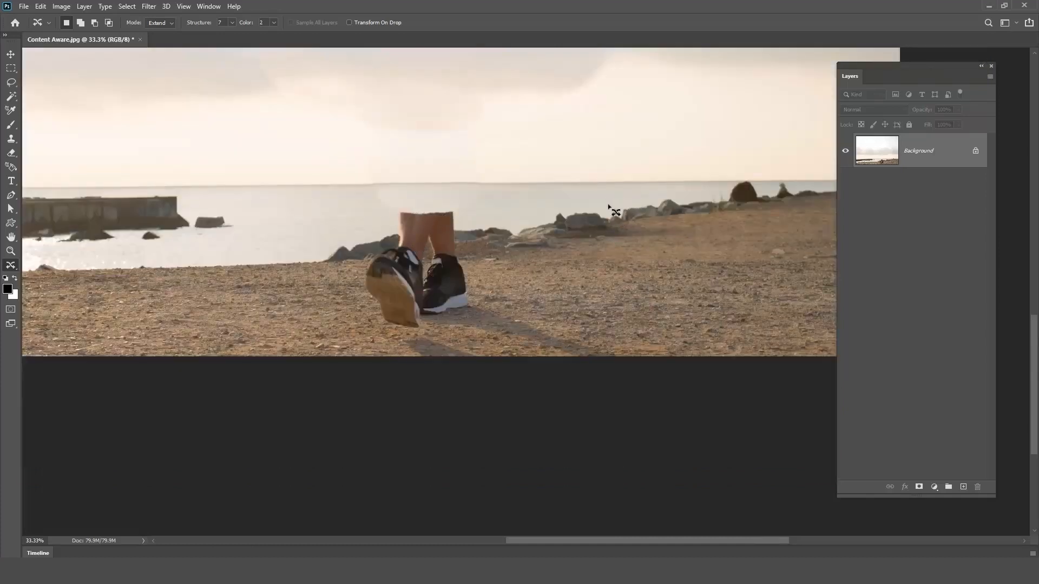
pyautogui.moveTo(612, 205)
pyautogui.mouseDown()
pyautogui.moveTo(529, 205)
pyautogui.moveTo(505, 238)
pyautogui.moveTo(531, 252)
pyautogui.moveTo(673, 194)
pyautogui.moveTo(568, 195)
pyautogui.mouseUp()
pyautogui.moveTo(657, 220); pyautogui.dragTo(475, 242)
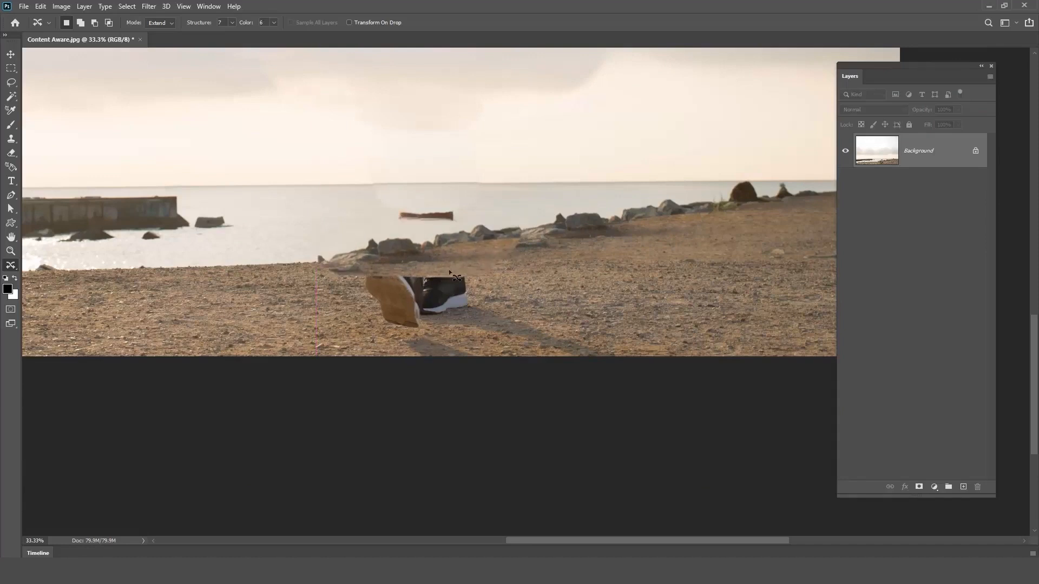
# Cover the shoes with a copied area of sand, using Structure 7 and Color 10, and deselect.
pyautogui.moveTo(570, 323)
pyautogui.mouseDown()
pyautogui.moveTo(712, 330)
pyautogui.moveTo(601, 268)
pyautogui.mouseUp()
pyautogui.moveTo(659, 302); pyautogui.dragTo(452, 299)
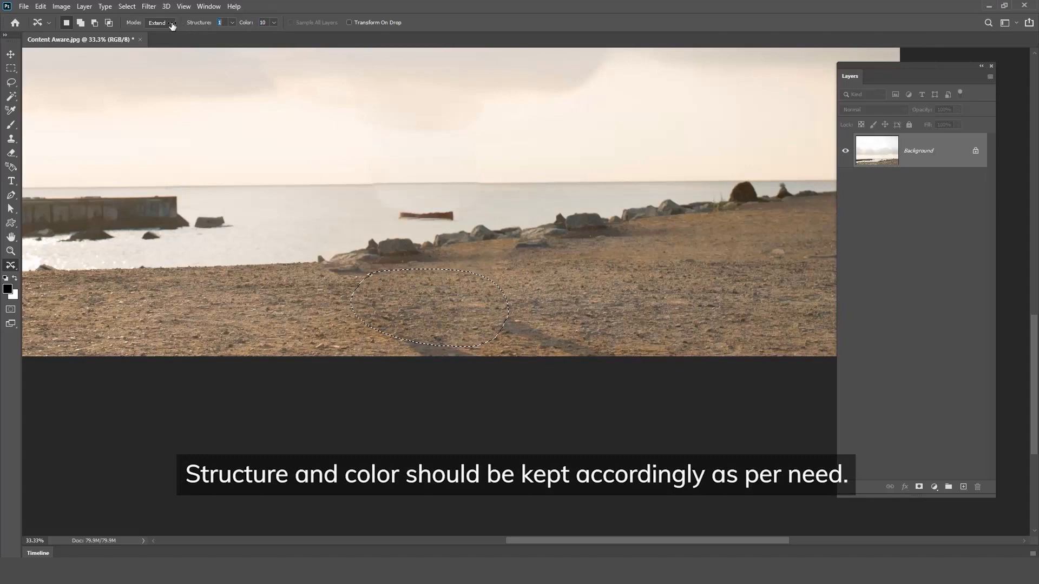
pyautogui.press('Return')
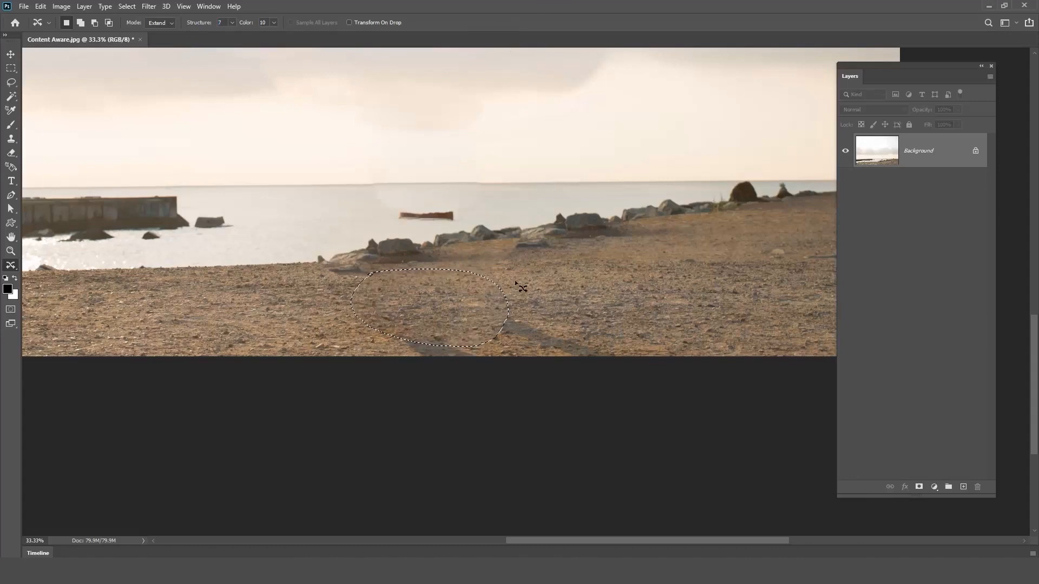
pyautogui.hotkey('ctrl', 'd')
# Copy a clean area of sand over the remaining shadow at the photo's lower edge, and deselect.
pyautogui.moveTo(612, 323)
pyautogui.mouseDown()
pyautogui.moveTo(670, 353)
pyautogui.moveTo(757, 360)
pyautogui.moveTo(774, 351)
pyautogui.moveTo(748, 326)
pyautogui.moveTo(702, 314)
pyautogui.moveTo(620, 314)
pyautogui.mouseUp()
pyautogui.moveTo(690, 337); pyautogui.dragTo(448, 349)
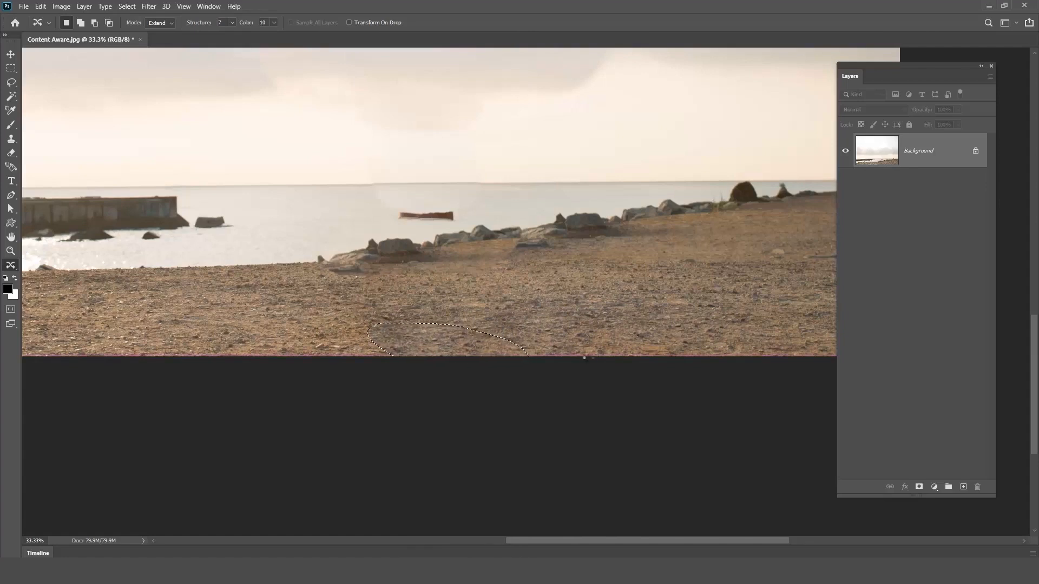
pyautogui.hotkey('ctrl', 'd')
# Cover the leftover reddish leg fragment and the broken horizon with a copied area of sea and sky.
pyautogui.hotkey('ctrl', '-')
pyautogui.hotkey('ctrl', '-')
pyautogui.hotkey('ctrl', '-')
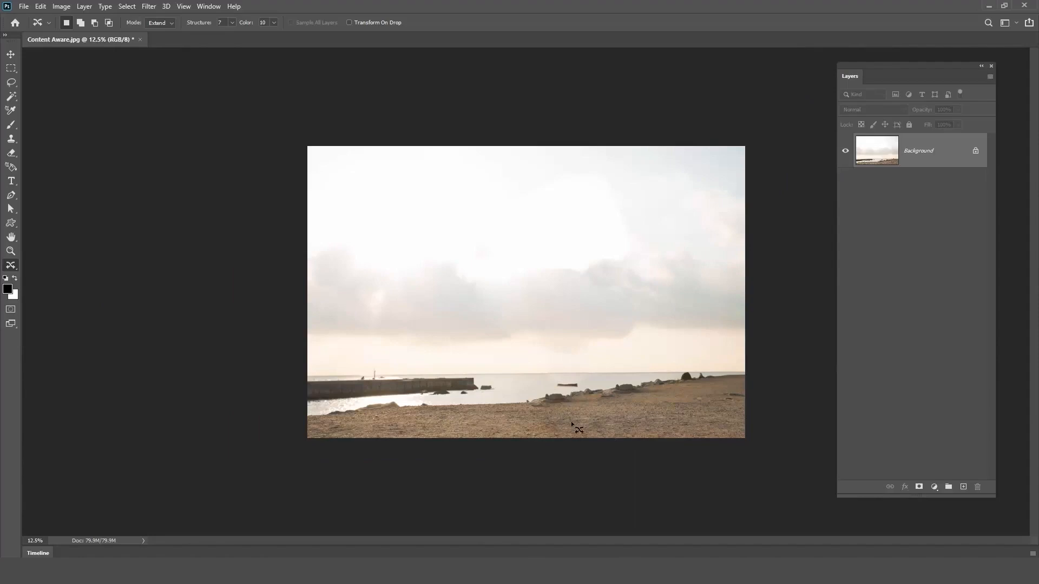
pyautogui.hotkey('ctrl', '+')
pyautogui.hotkey('ctrl', '+')
pyautogui.hotkey('ctrl', '+')
pyautogui.hotkey('ctrl', '+')
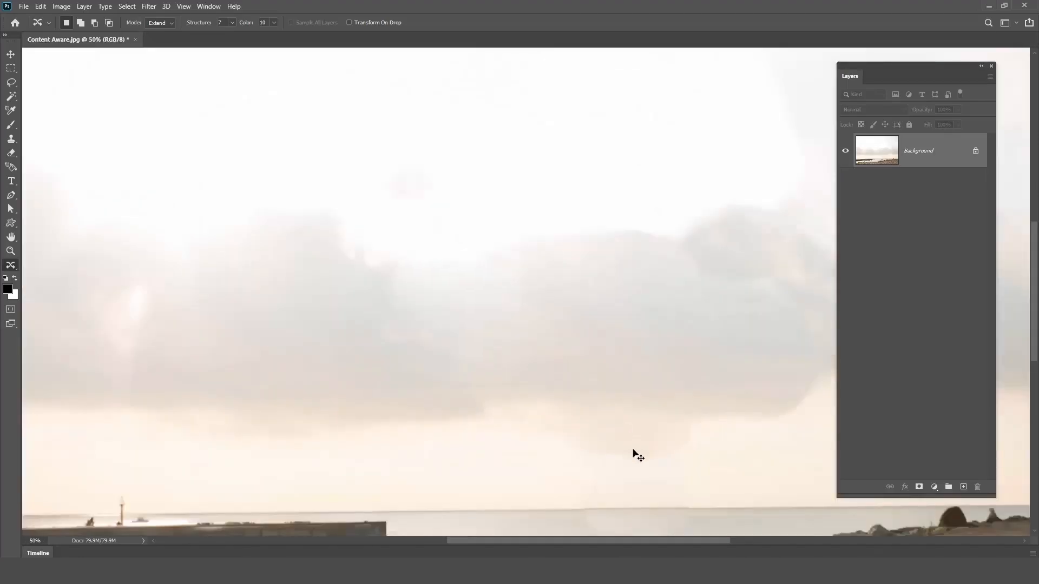
pyautogui.moveTo(680, 480); pyautogui.dragTo(459, 151)
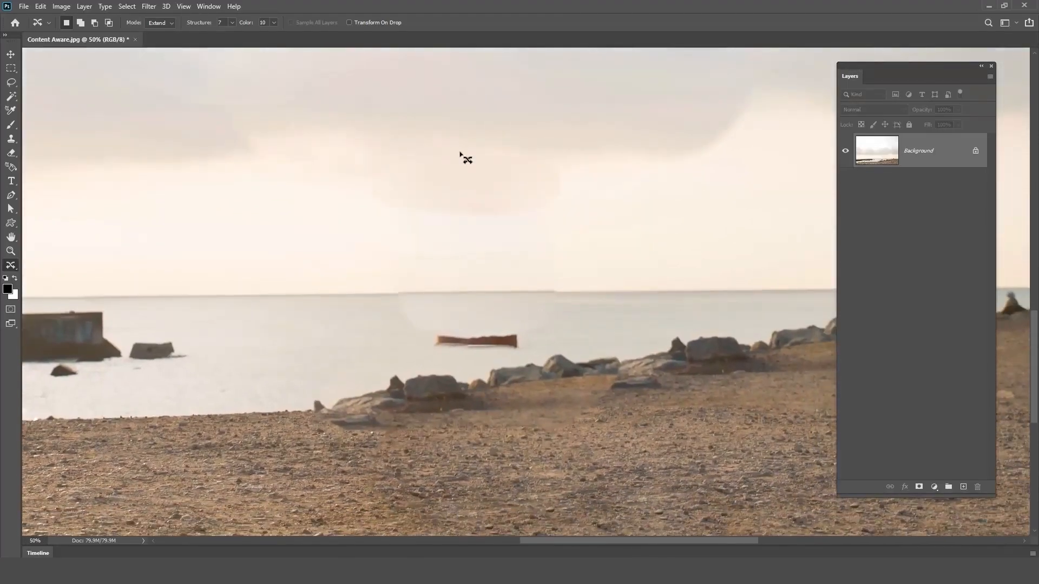
pyautogui.hotkey('ctrl', '+')
pyautogui.click(567, 292)
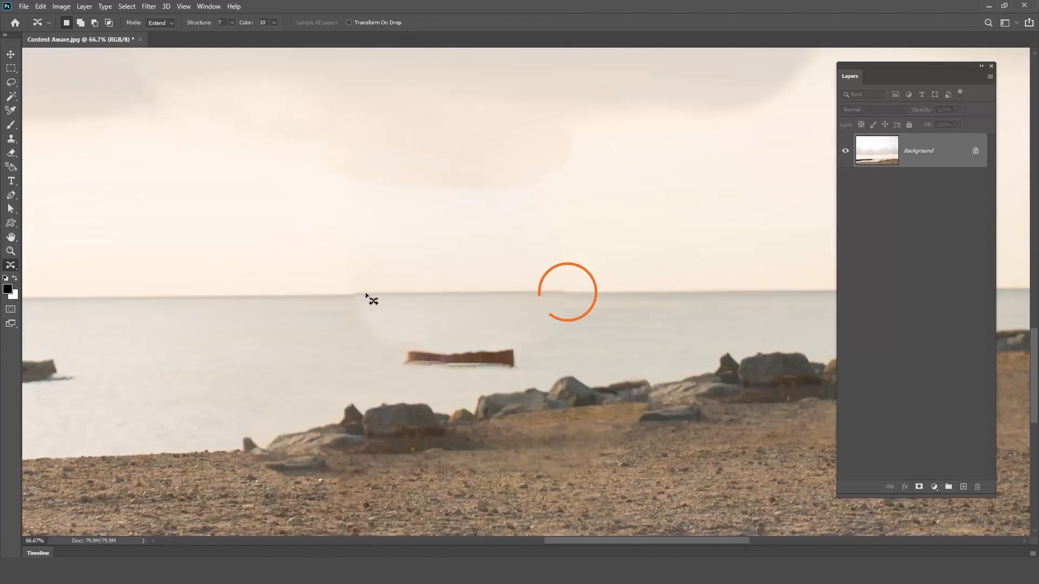
pyautogui.click(359, 292)
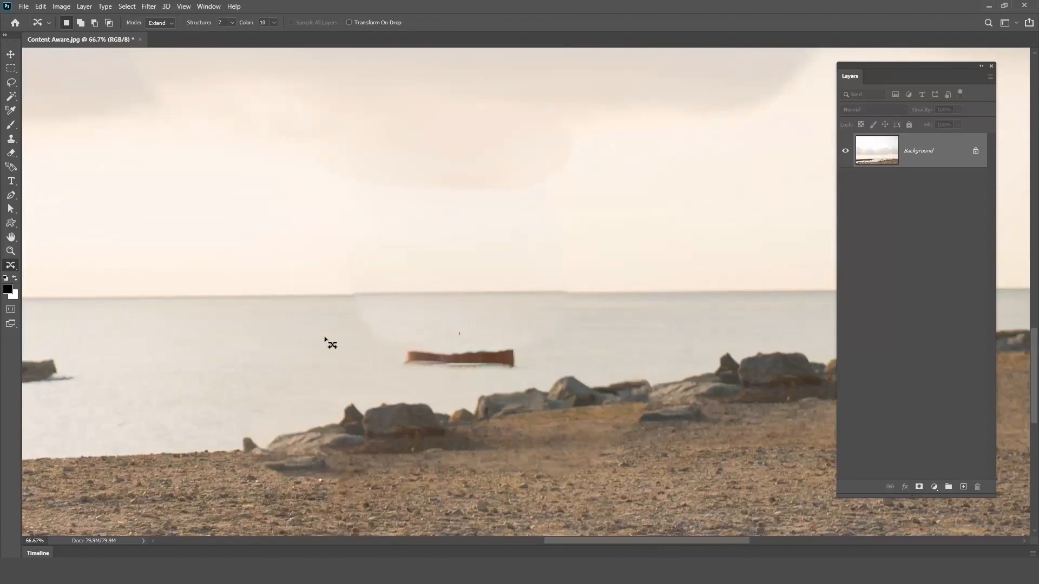
pyautogui.moveTo(210, 319); pyautogui.dragTo(309, 324)
pyautogui.moveTo(226, 249)
pyautogui.mouseDown()
pyautogui.moveTo(201, 352)
pyautogui.moveTo(234, 388)
pyautogui.moveTo(376, 385)
pyautogui.moveTo(401, 374)
pyautogui.moveTo(421, 329)
pyautogui.moveTo(407, 269)
pyautogui.moveTo(371, 234)
pyautogui.moveTo(302, 229)
pyautogui.moveTo(206, 291)
pyautogui.moveTo(206, 313)
pyautogui.mouseUp()
pyautogui.moveTo(309, 335)
pyautogui.mouseDown()
pyautogui.moveTo(547, 319)
pyautogui.moveTo(538, 319)
pyautogui.mouseUp()
pyautogui.click(672, 328)
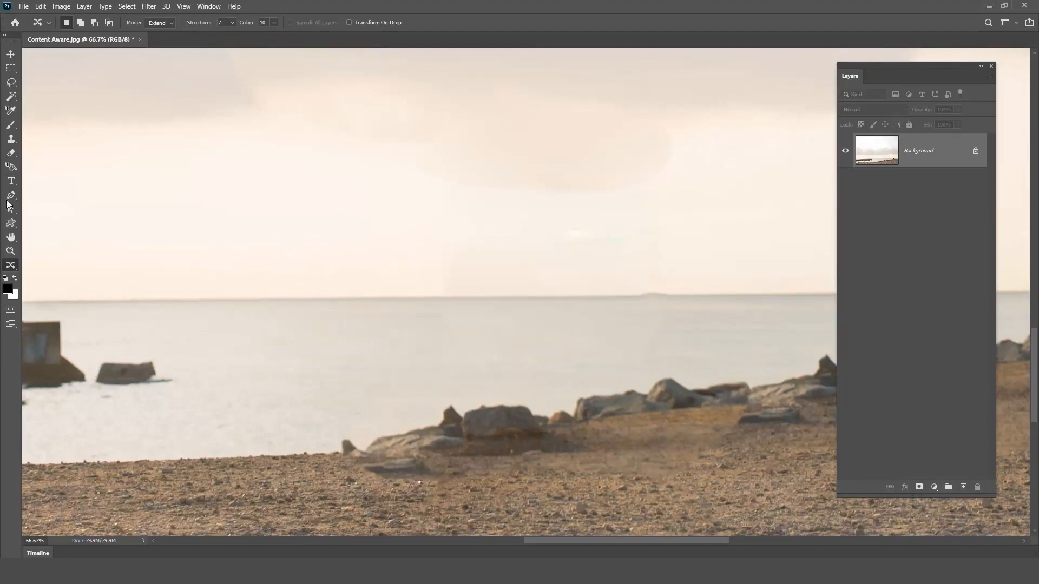
# Smooth the remaining bump on the horizon with the Patch tool in Content-Aware mode.
pyautogui.rightClick(15, 266)
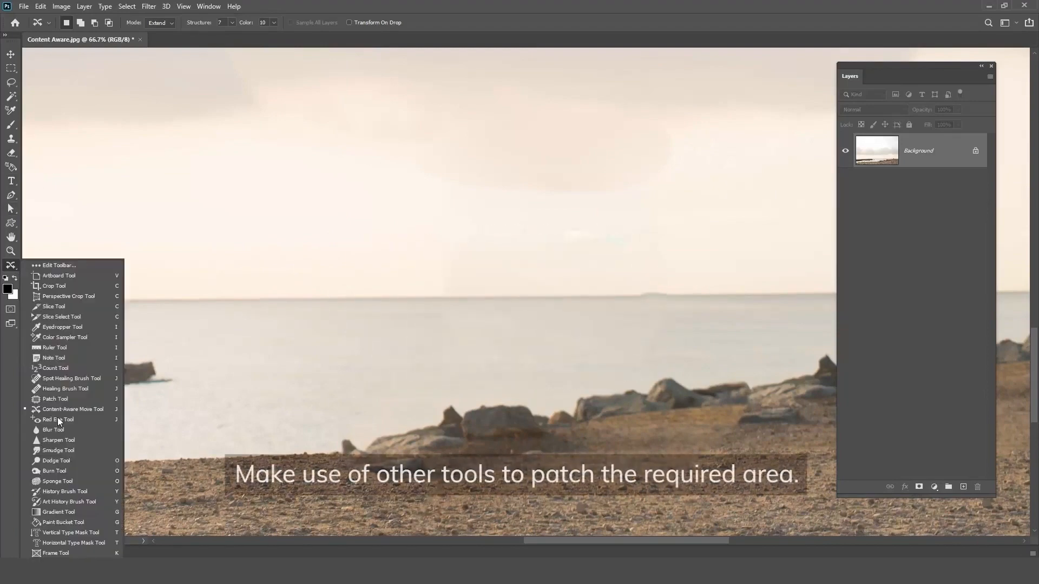
pyautogui.click(66, 399)
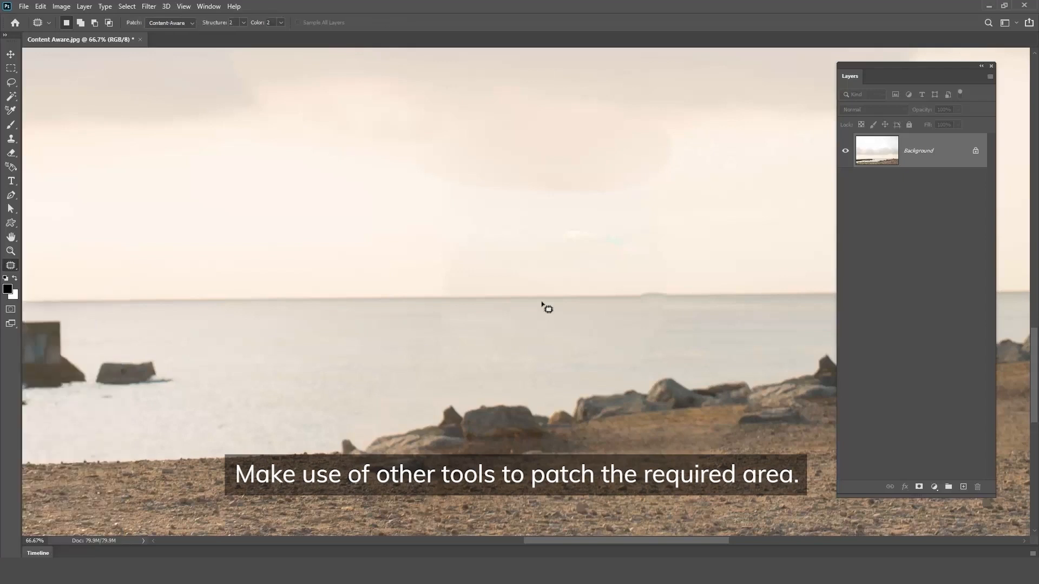
pyautogui.moveTo(639, 329)
pyautogui.mouseDown()
pyautogui.moveTo(656, 330)
pyautogui.moveTo(560, 310)
pyautogui.mouseUp()
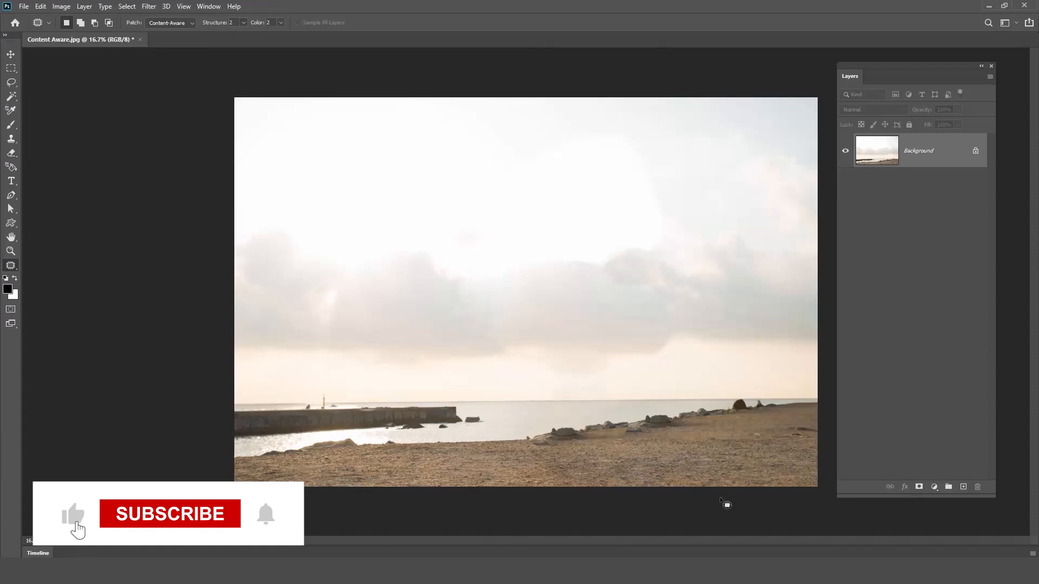
# Compare the retouched photo with the original by repeatedly reverting and restoring the edits.
pyautogui.hotkey('ctrl', 'z')
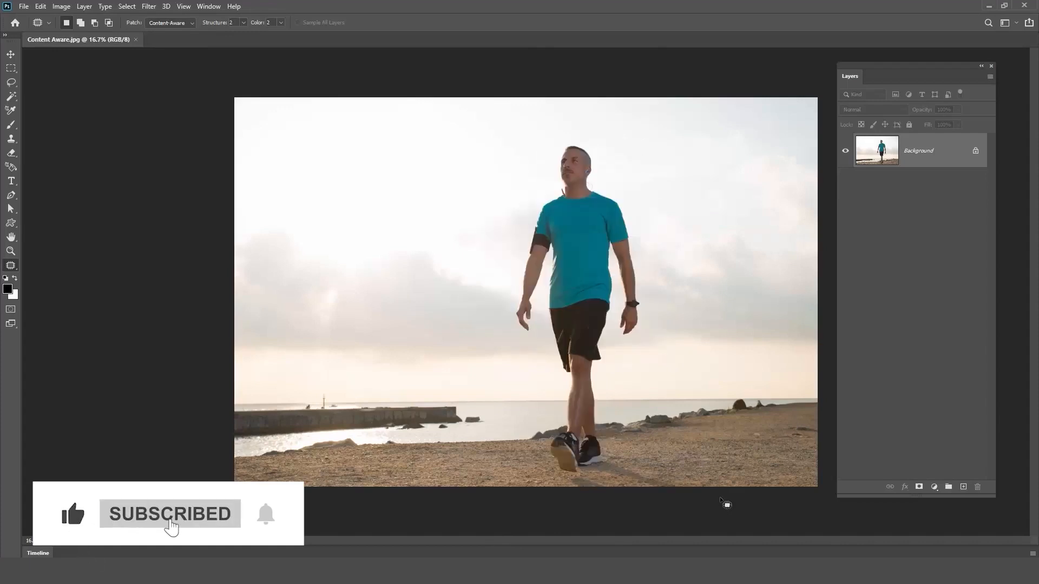
pyautogui.hotkey('ctrl', 'shift', 'z')
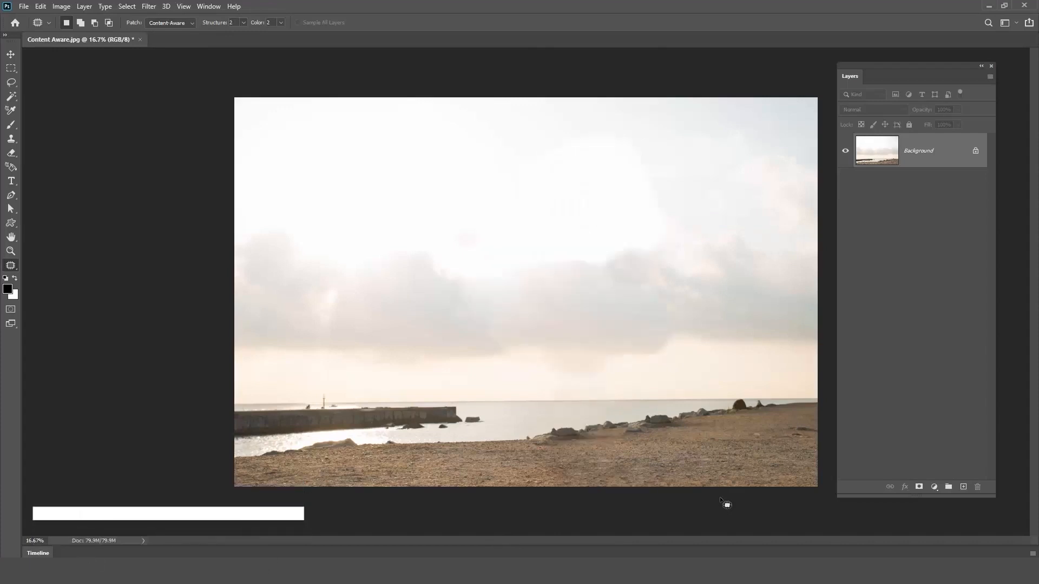
pyautogui.hotkey('ctrl', 'z')
pyautogui.hotkey('ctrl', 'shift', 'z')
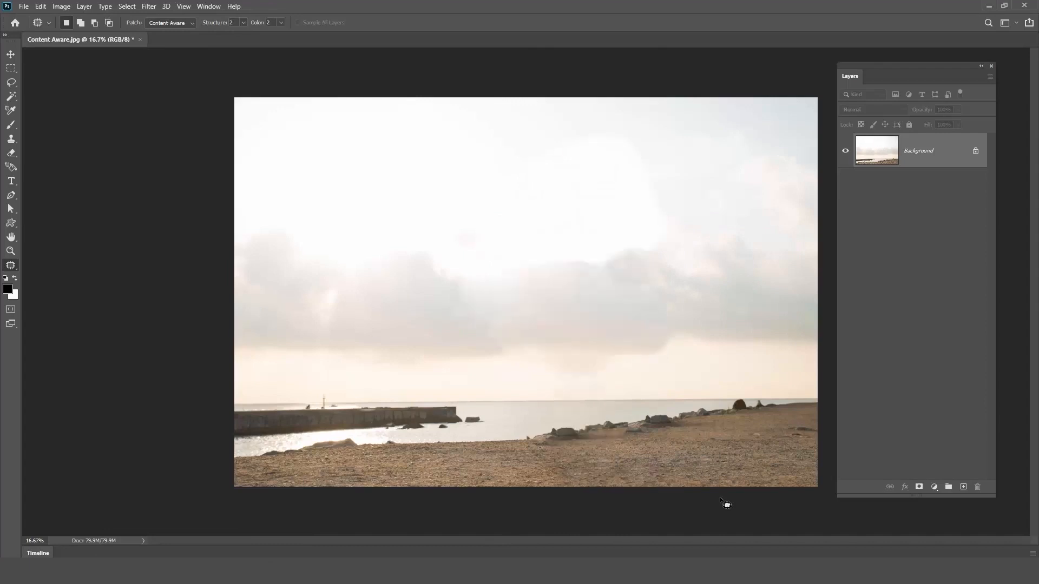
pyautogui.hotkey('ctrl', 'z')
pyautogui.hotkey('ctrl', 'shift', 'z')
pyautogui.hotkey('ctrl', 'z')
pyautogui.hotkey('ctrl', 'shift', 'z')
pyautogui.hotkey('ctrl', 'z')
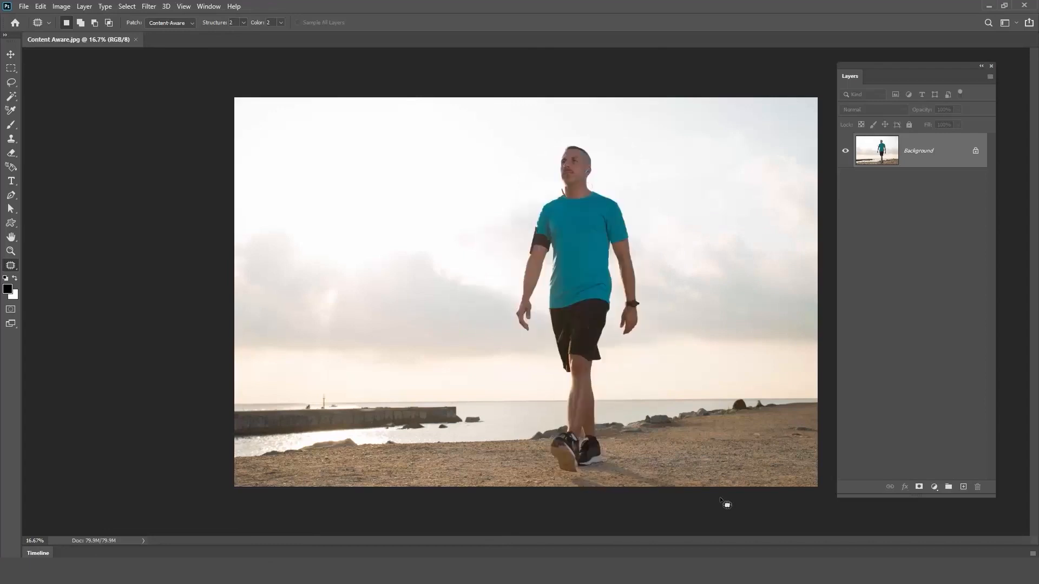